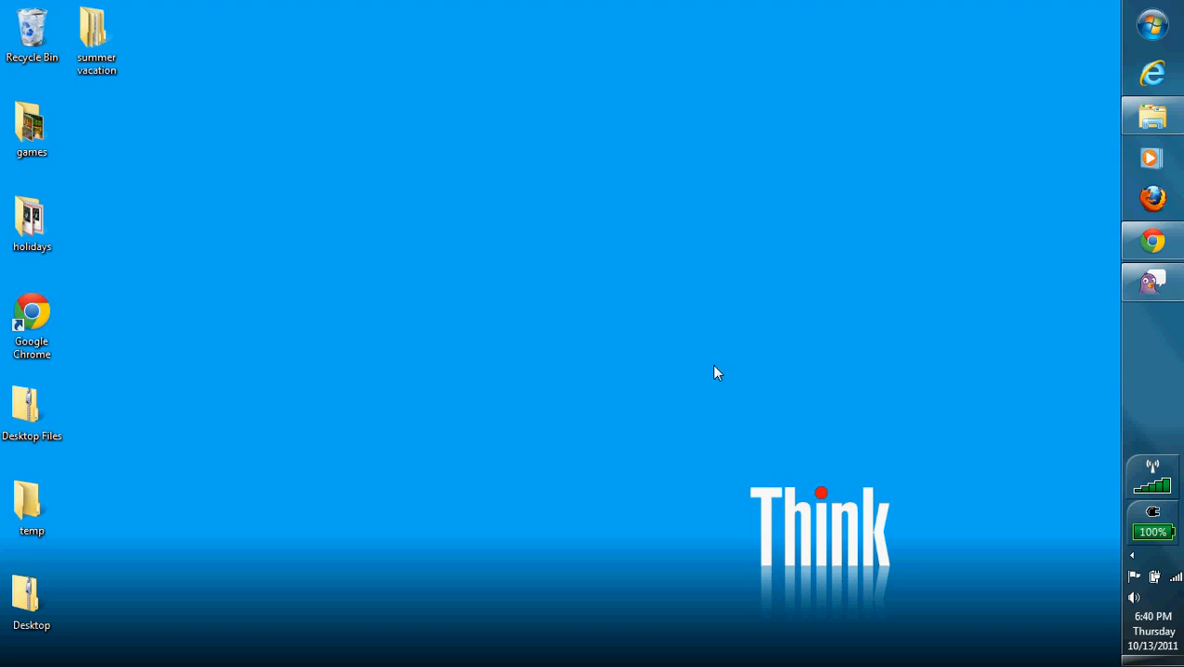
# Step: Start a new 7-Zip archive from the summer vacation folder on the desktop
pyautogui.rightClick(116, 35)
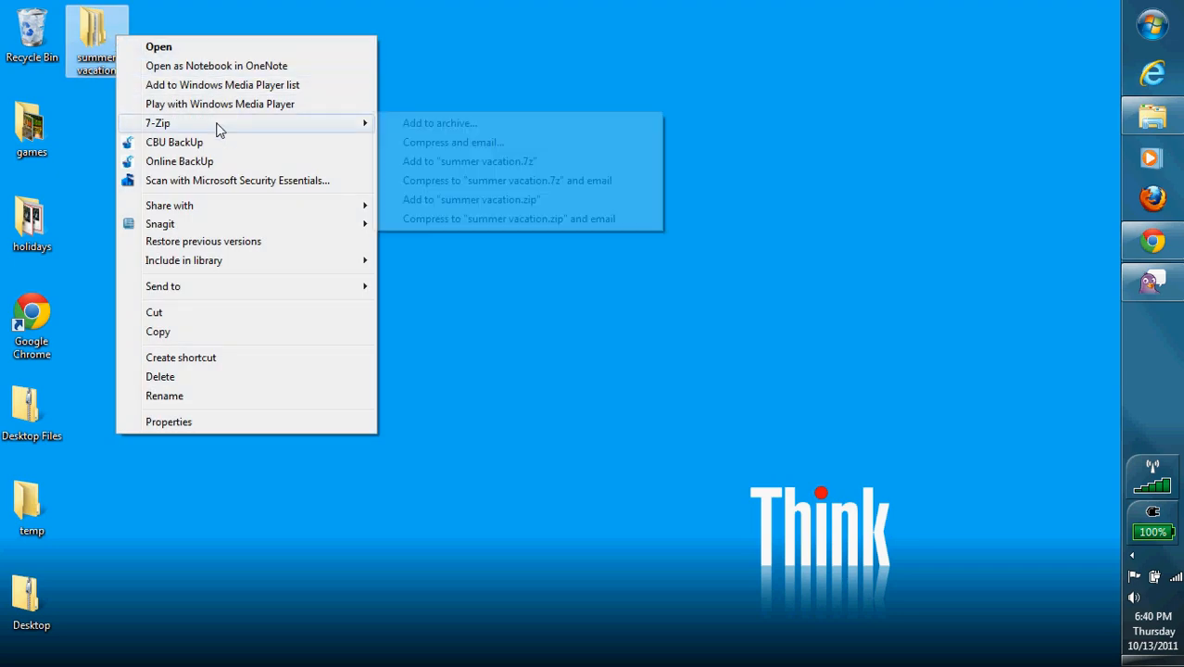
pyautogui.moveTo(246, 123)
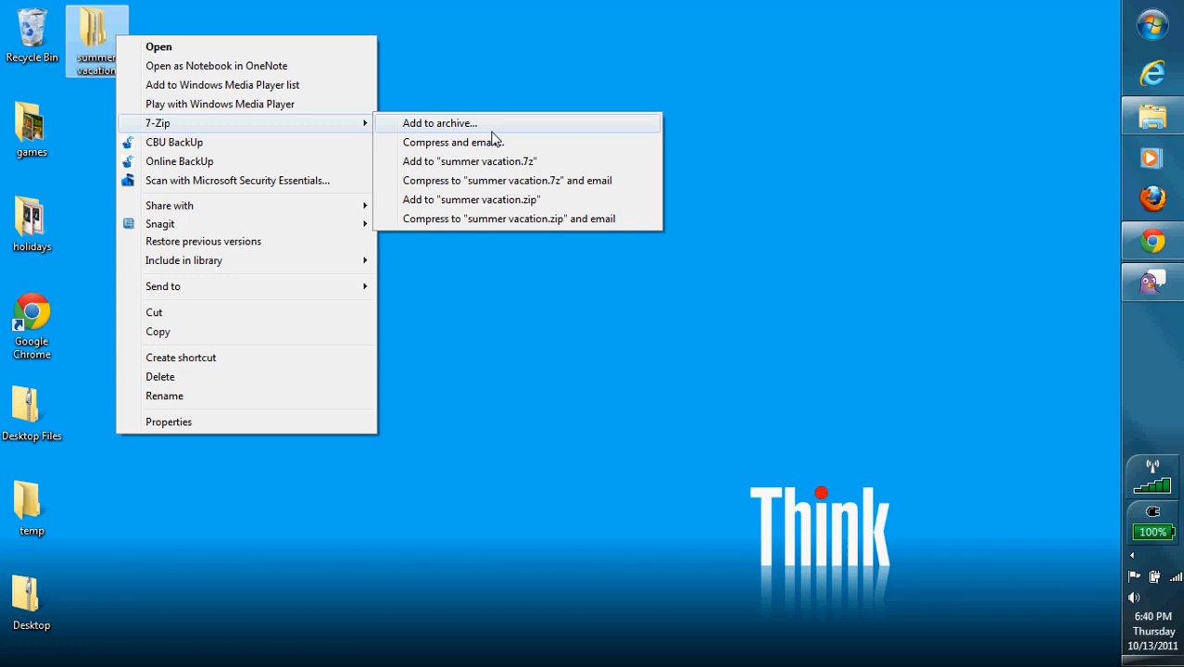
pyautogui.click(552, 126)
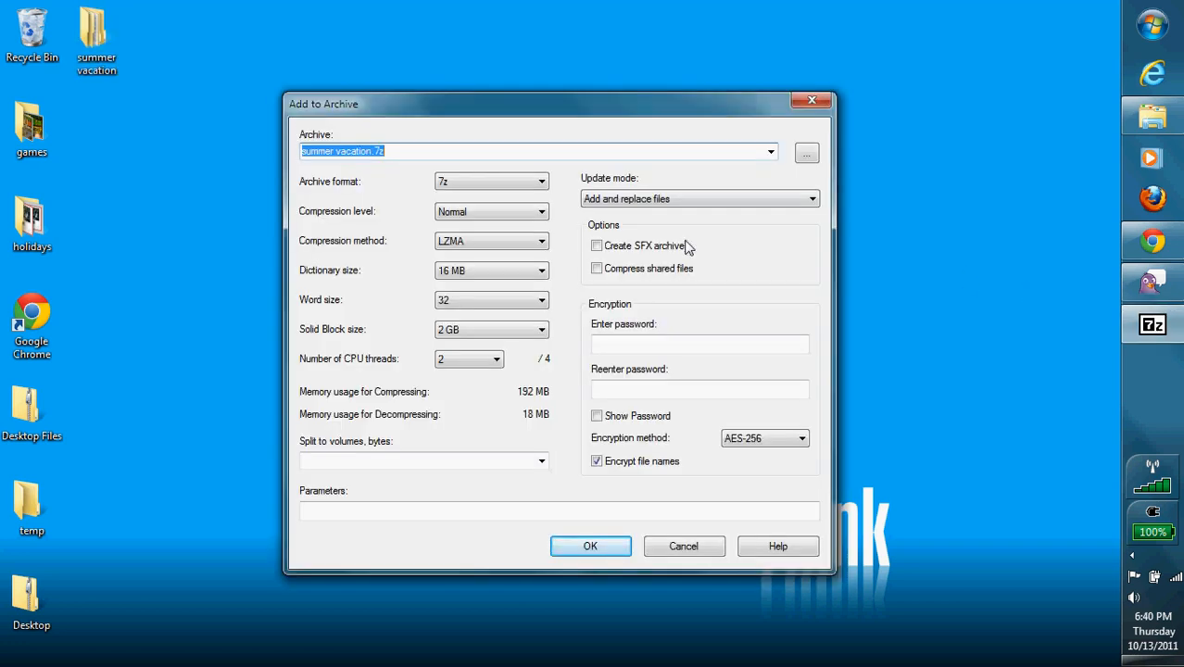
# Step: Name the archive 'summer vacation2011.7z' and confirm the 7z format
pyautogui.click(373, 150)
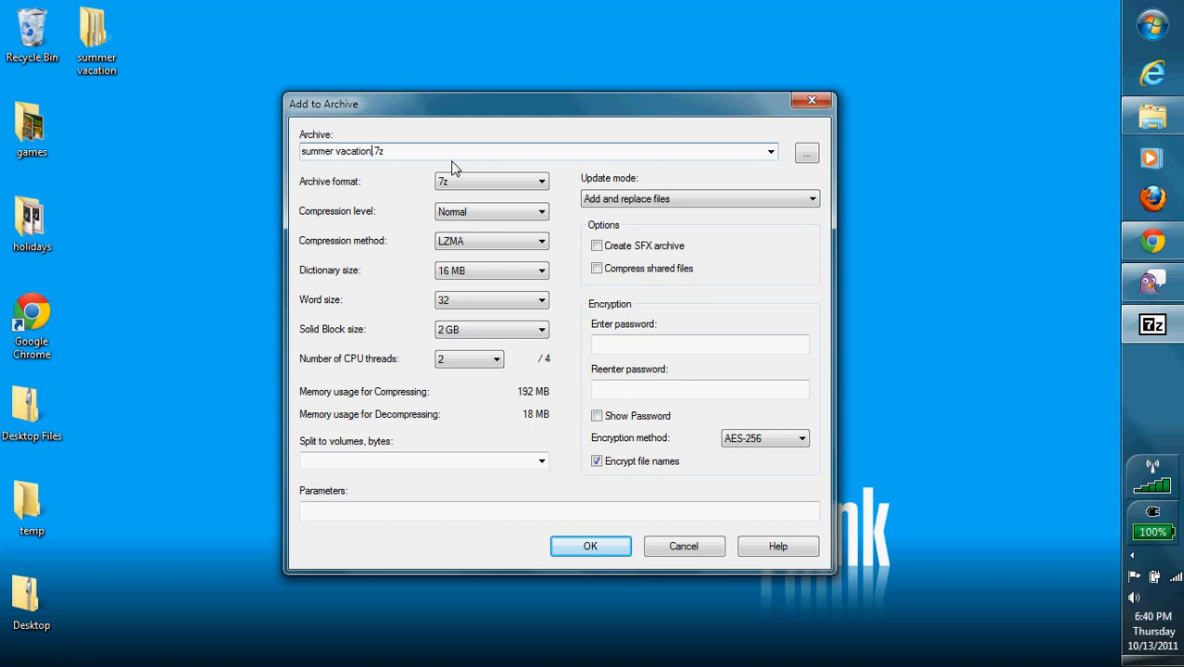
pyautogui.write('2011')
pyautogui.click(470, 182)
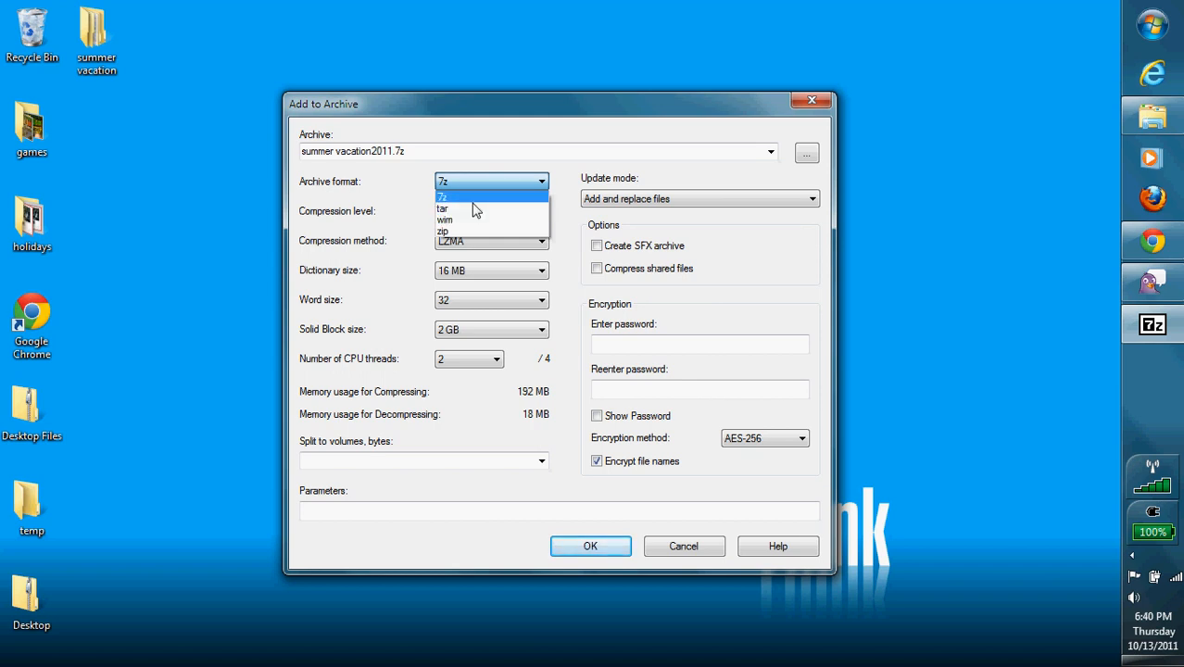
pyautogui.click(480, 196)
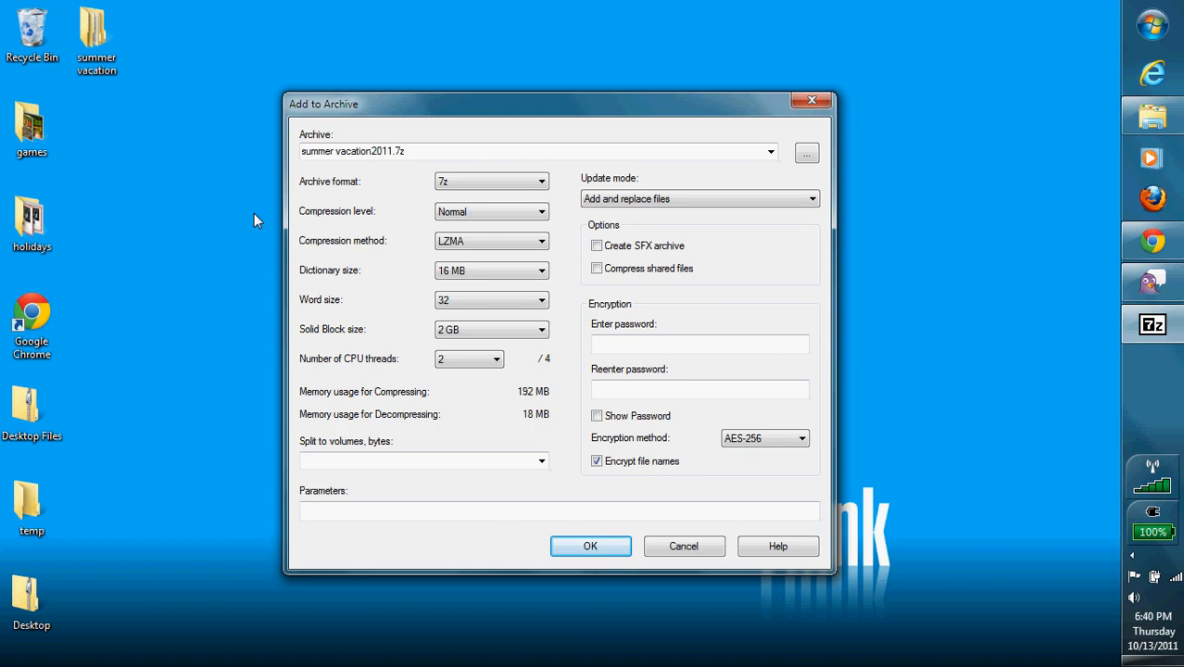
pyautogui.click(507, 213)
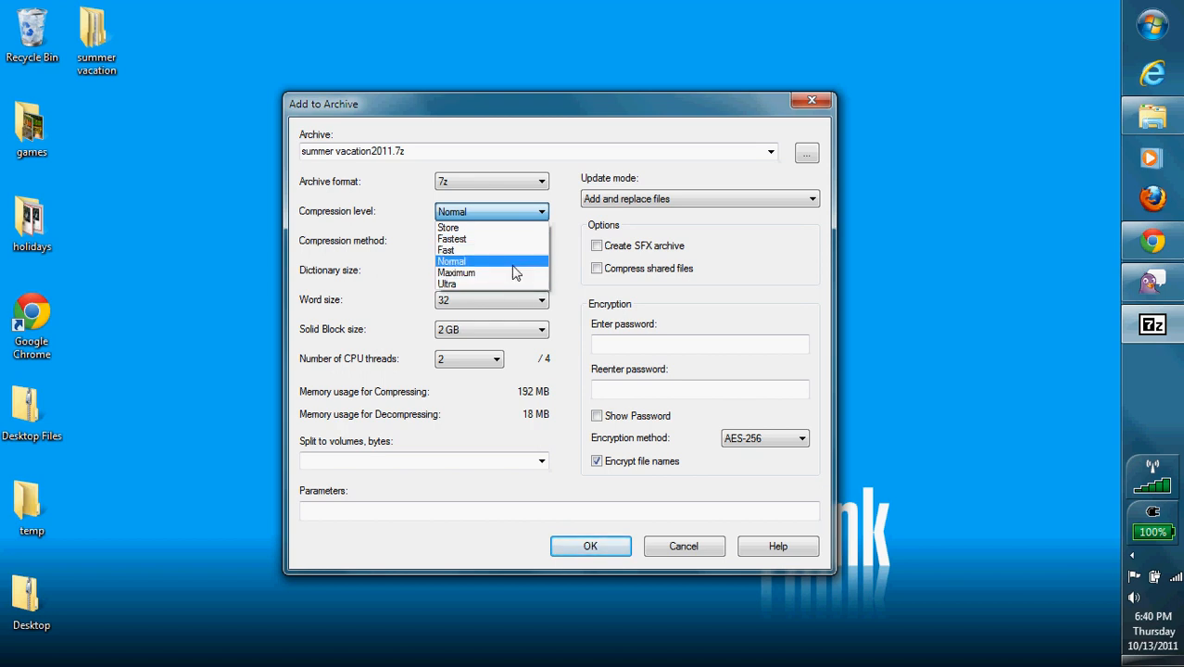
pyautogui.click(516, 263)
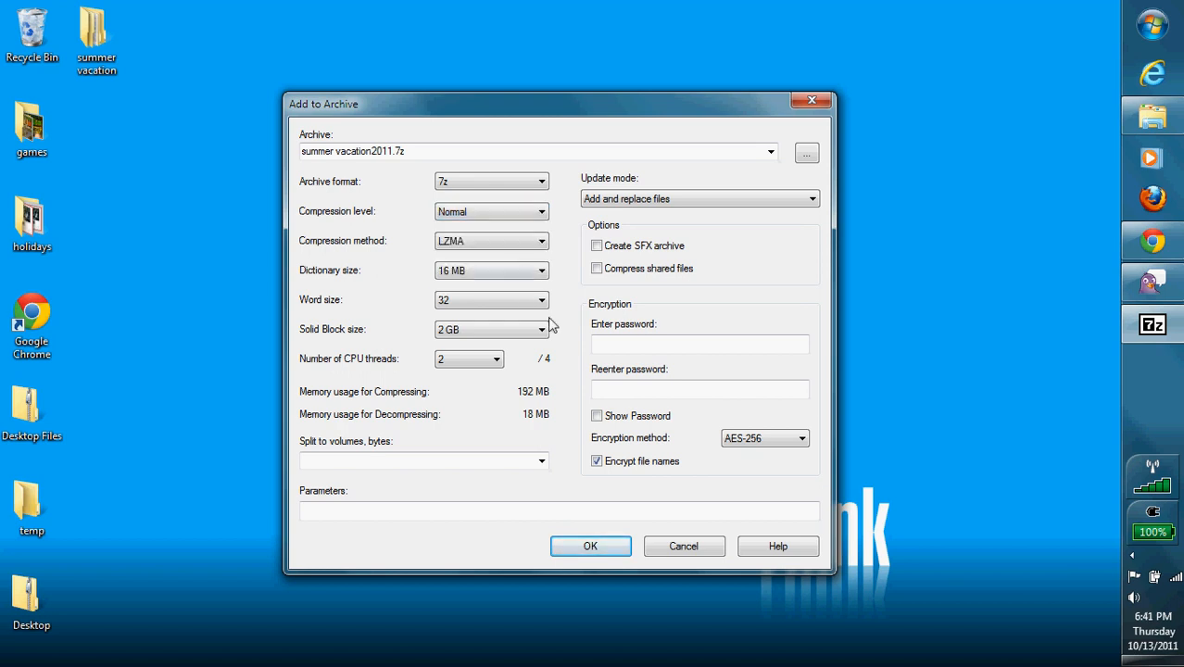
# Step: Set and confirm the archive password, leaving Encrypt file names off
pyautogui.click(781, 350)
pyautogui.write('pass')
pyautogui.press('Tab')
pyautogui.write('pass')
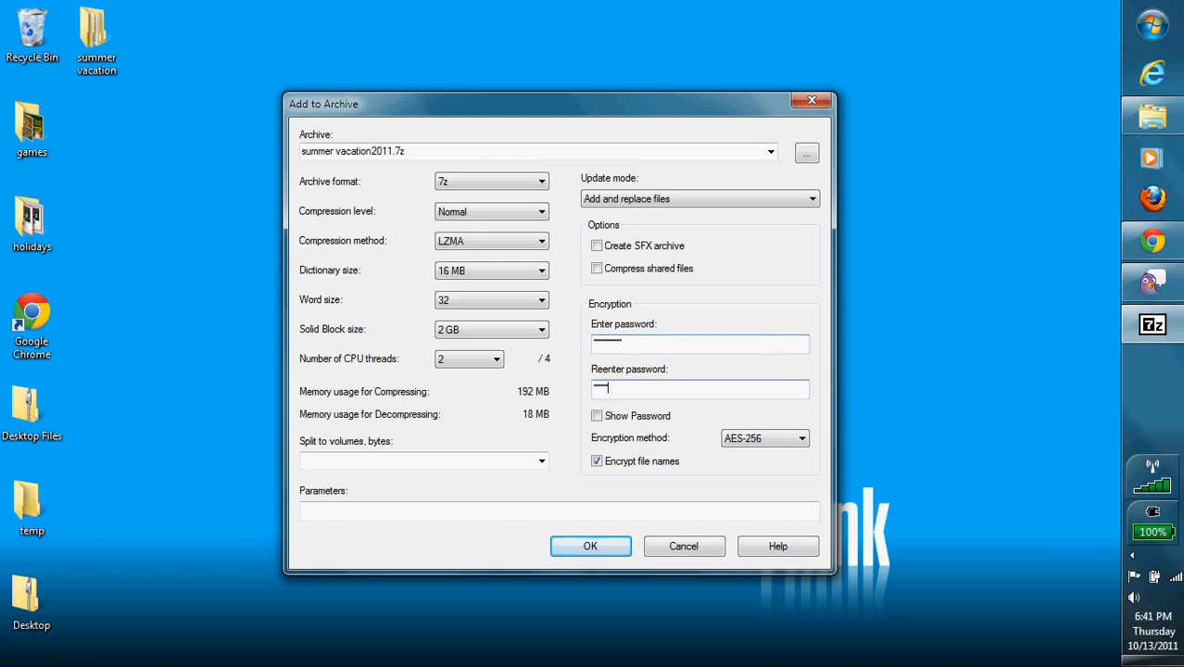
pyautogui.write('word')
pyautogui.click(597, 461)
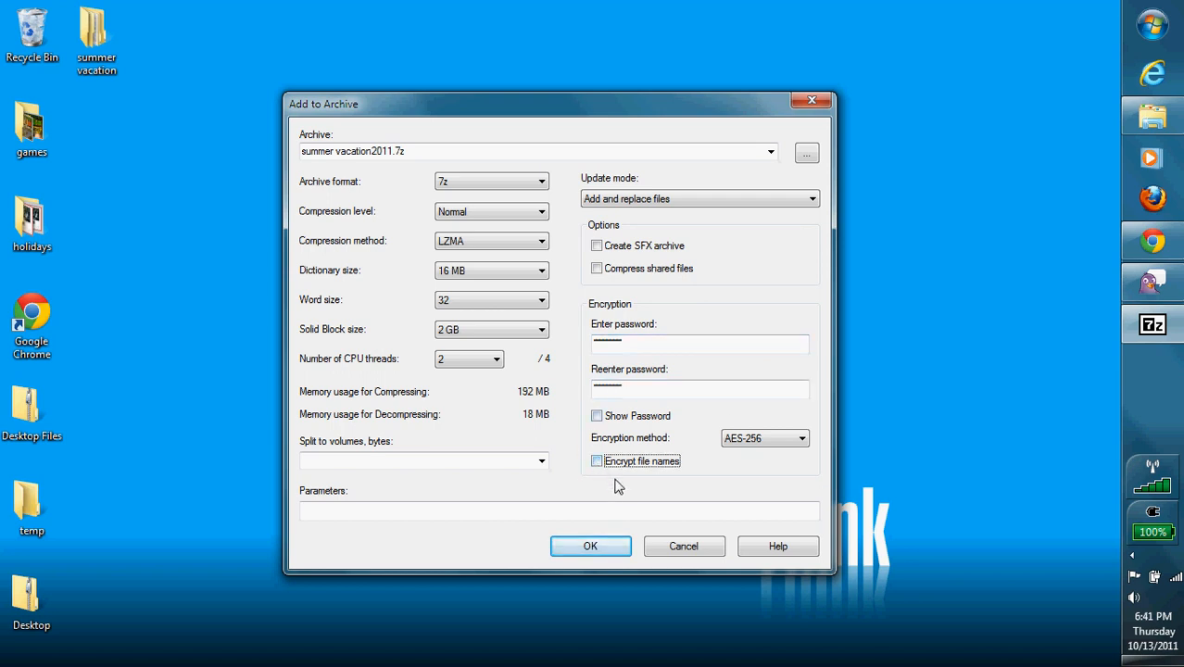
pyautogui.click(597, 461)
pyautogui.click(597, 461)
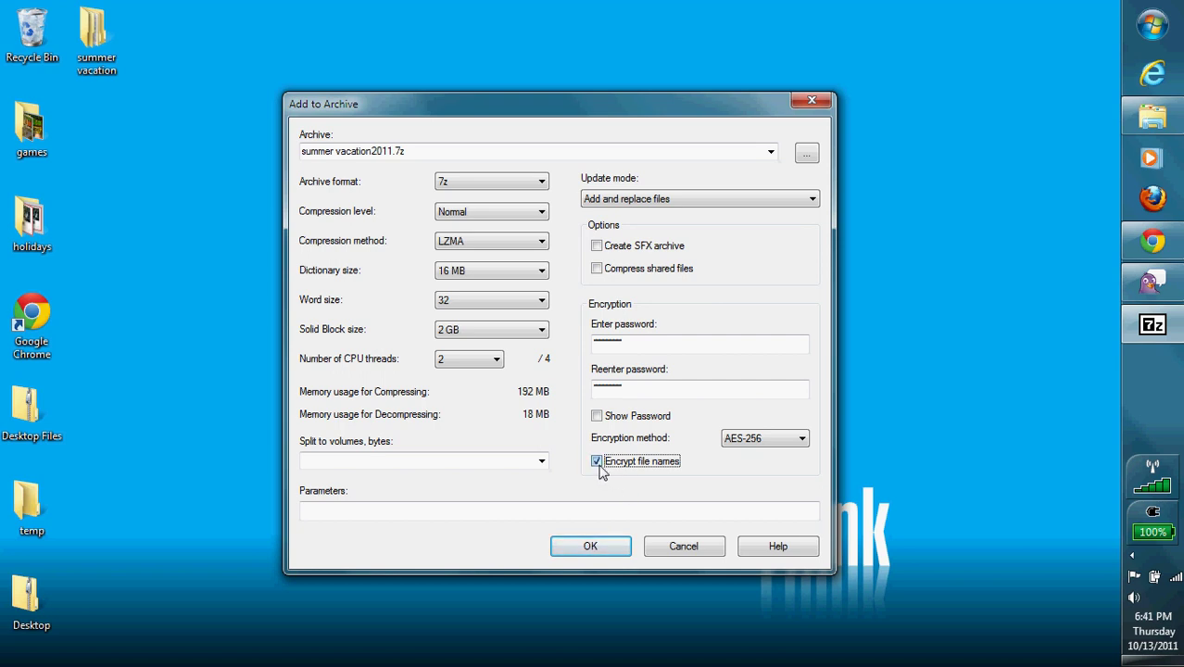
# Step: Create the archive and select summer vacation2011.7z on the desktop
pyautogui.click(614, 551)
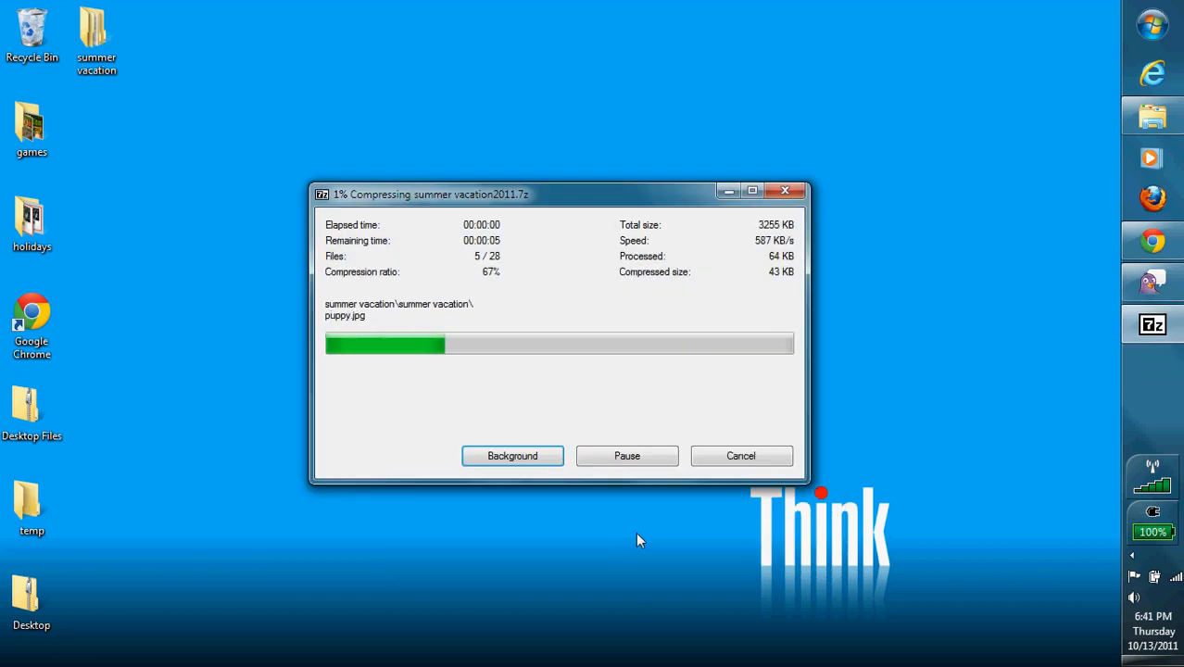
pyautogui.click(96, 133)
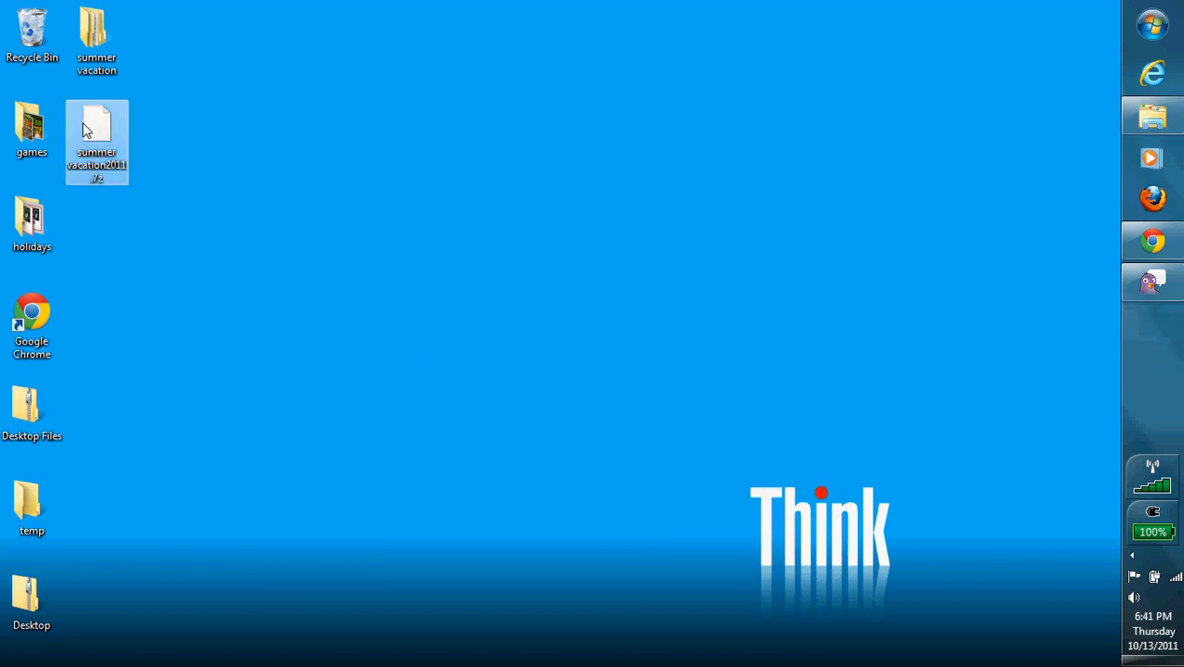